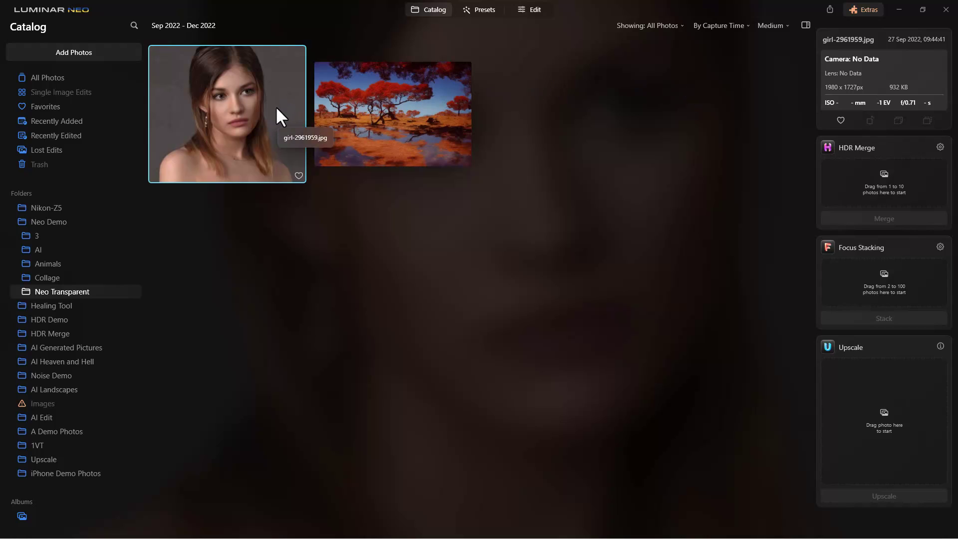
- In Edit, apply the Portrait Background mask from Layer Properties > Masking and remove the grey backdrop
{"action": "left_click", "coordinate": [538, 14]}
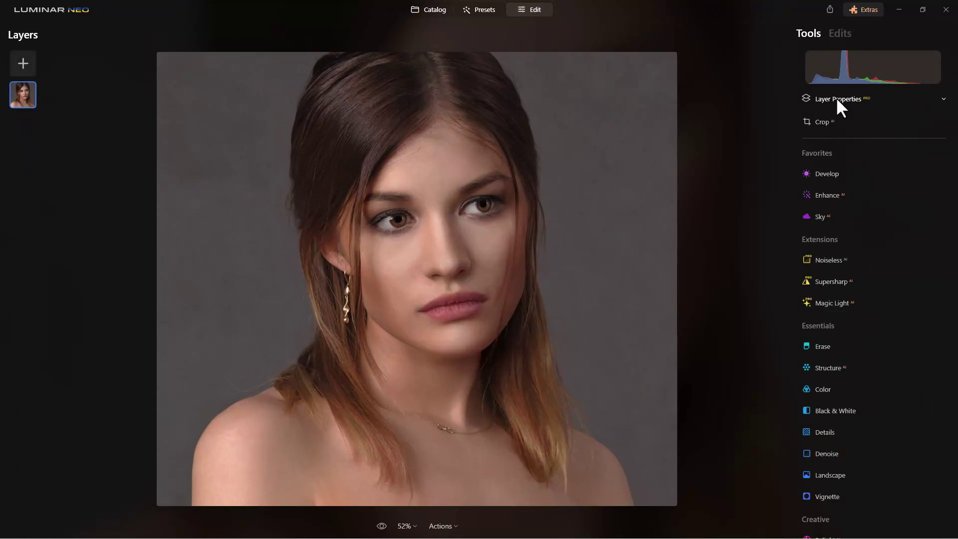
{"action": "left_click", "coordinate": [836, 96]}
{"action": "left_click", "coordinate": [854, 121]}
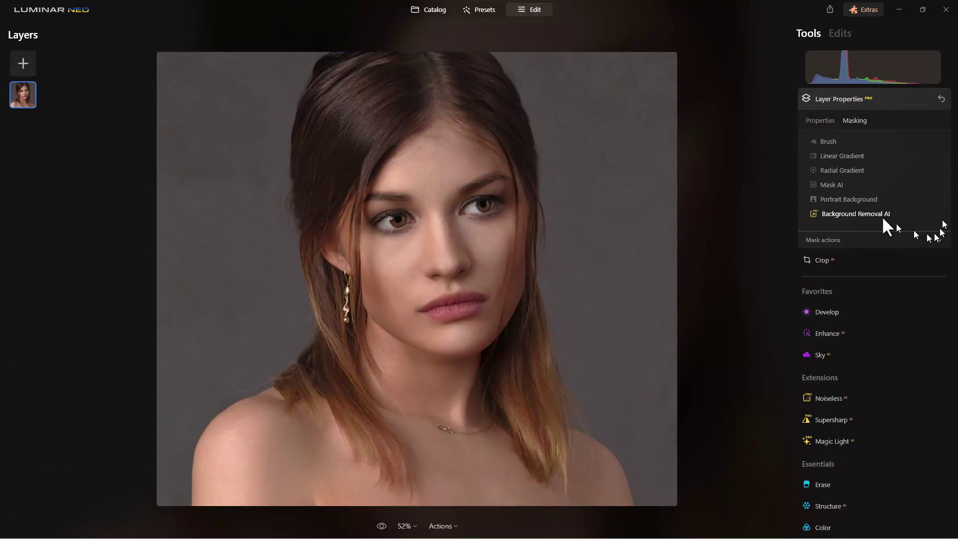
{"action": "left_click", "coordinate": [867, 199]}
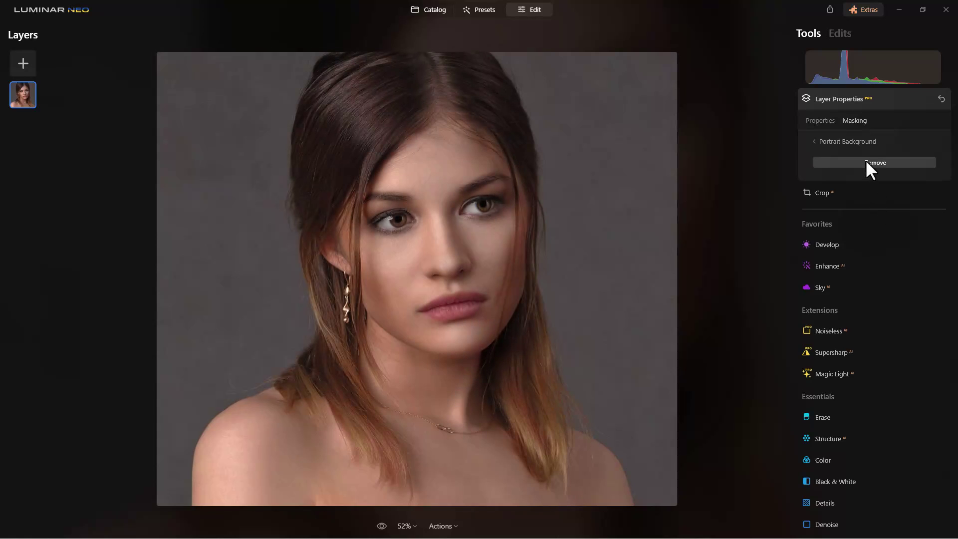
{"action": "left_click", "coordinate": [868, 163]}
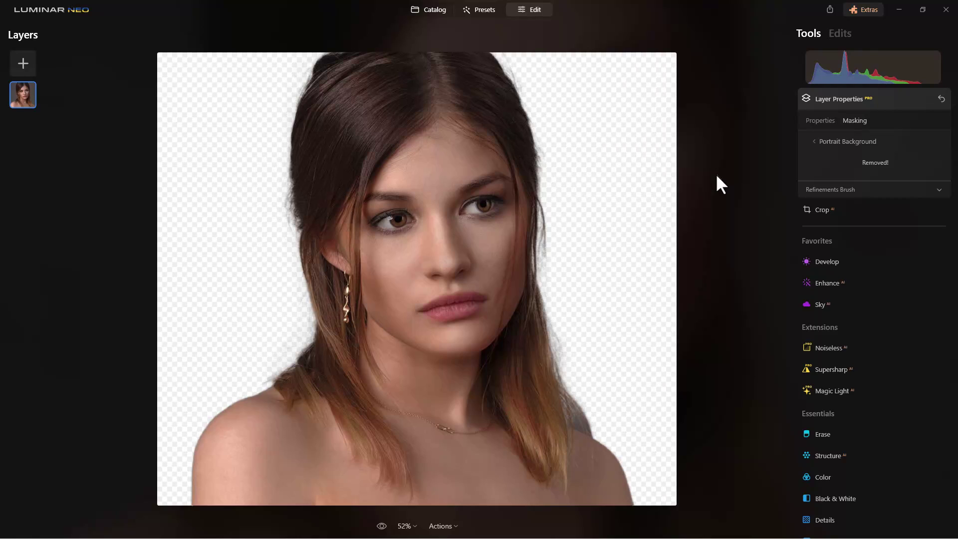
- Open the Share menu for the cut-out portrait, showing folder and mail export options
{"action": "left_click", "coordinate": [830, 9]}
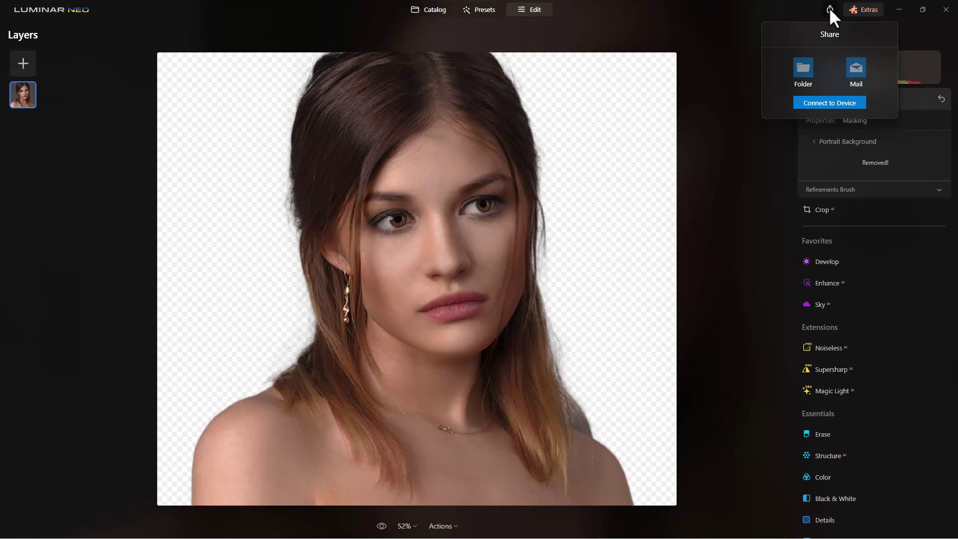
{"action": "left_click", "coordinate": [733, 15]}
{"action": "left_click", "coordinate": [829, 10]}
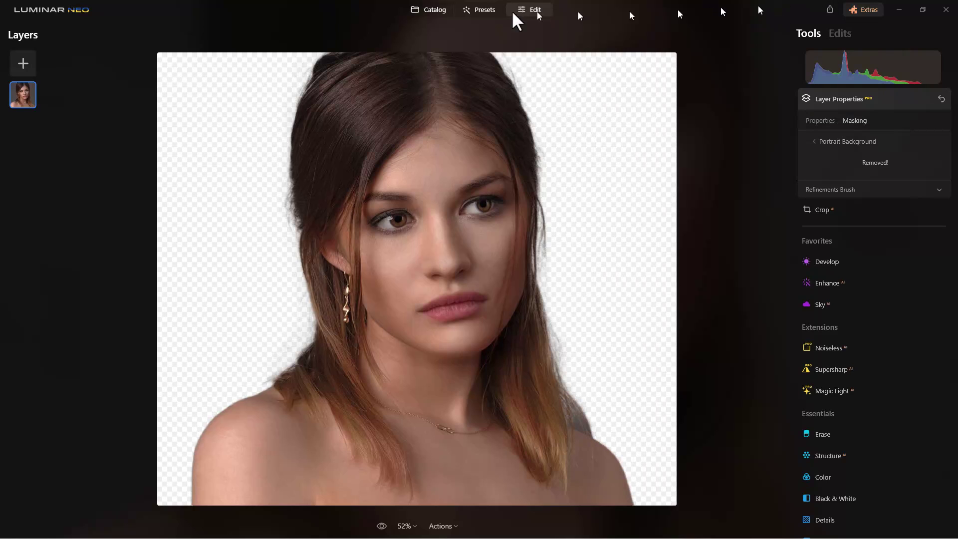
{"action": "left_click", "coordinate": [428, 11]}
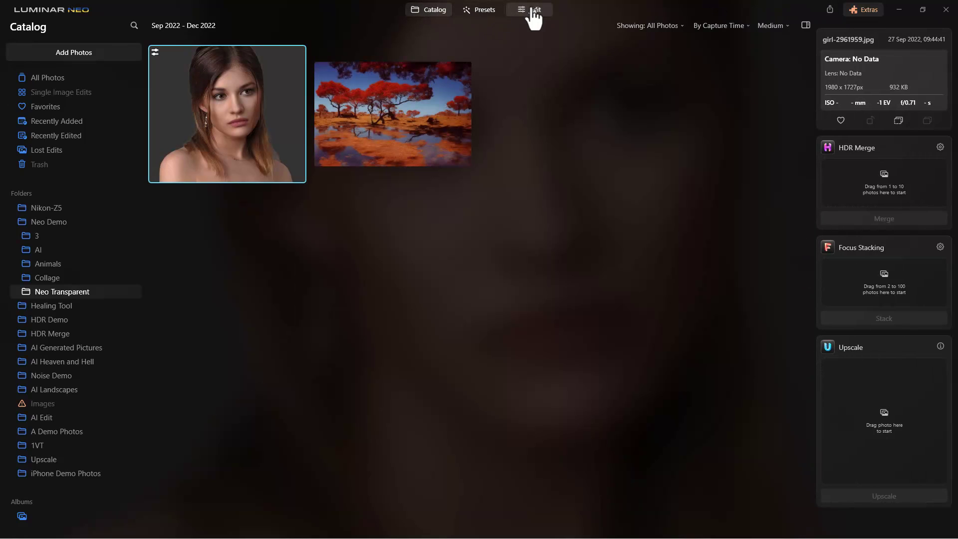
{"action": "left_click", "coordinate": [533, 11]}
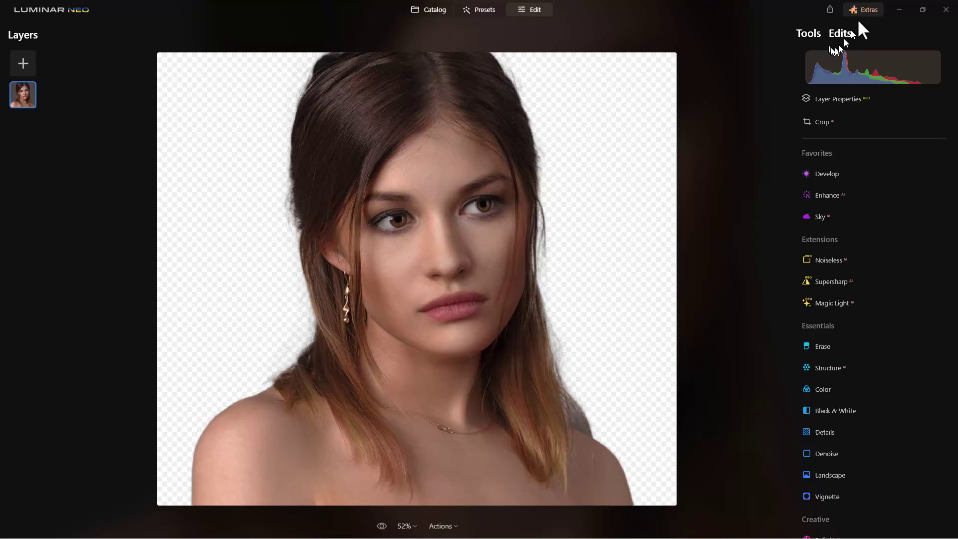
{"action": "left_click", "coordinate": [830, 9]}
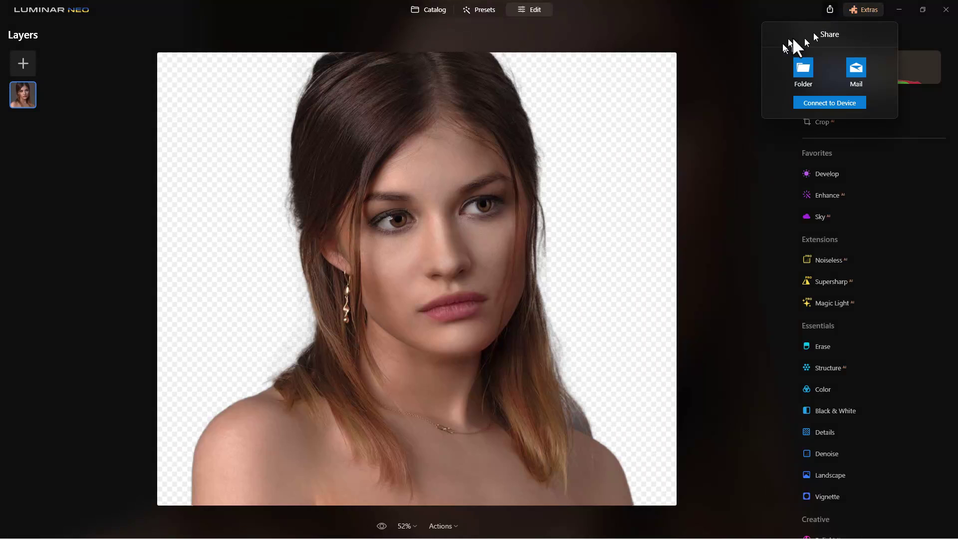
- Export the portrait to a folder as a PNG named girl-2961959, at 1980 x 1727
{"action": "left_click", "coordinate": [804, 72]}
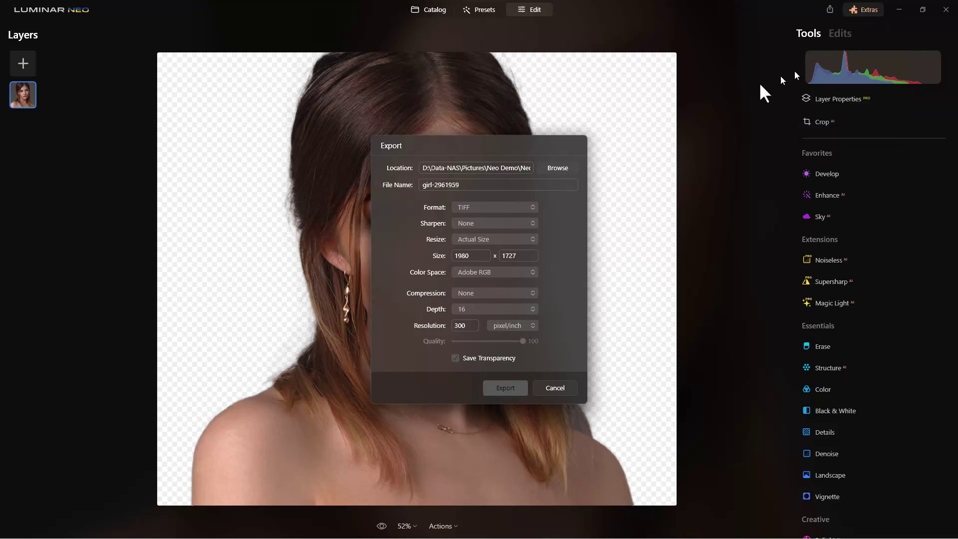
{"action": "left_click_drag", "start_coordinate": [494, 140], "coordinate": [698, 79]}
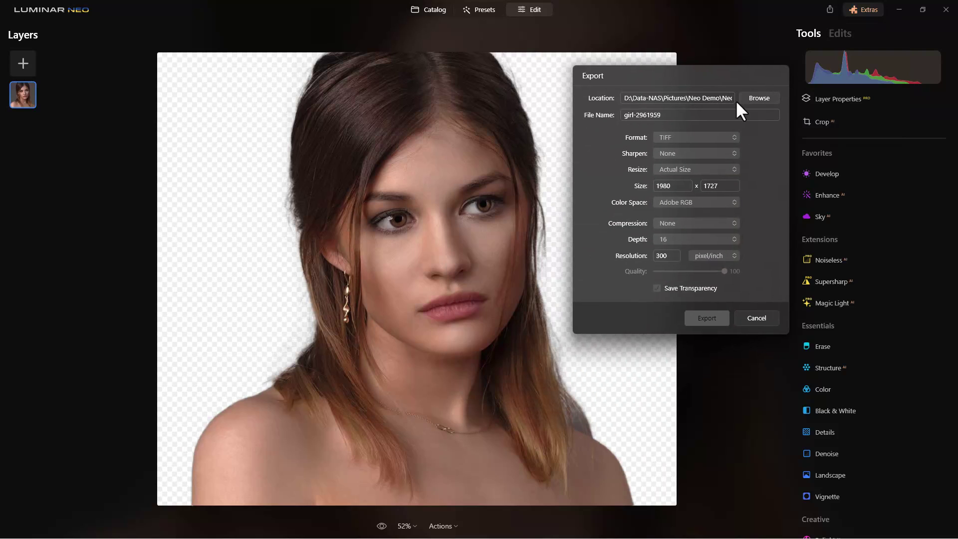
{"action": "left_click", "coordinate": [756, 98]}
{"action": "left_click", "coordinate": [709, 133]}
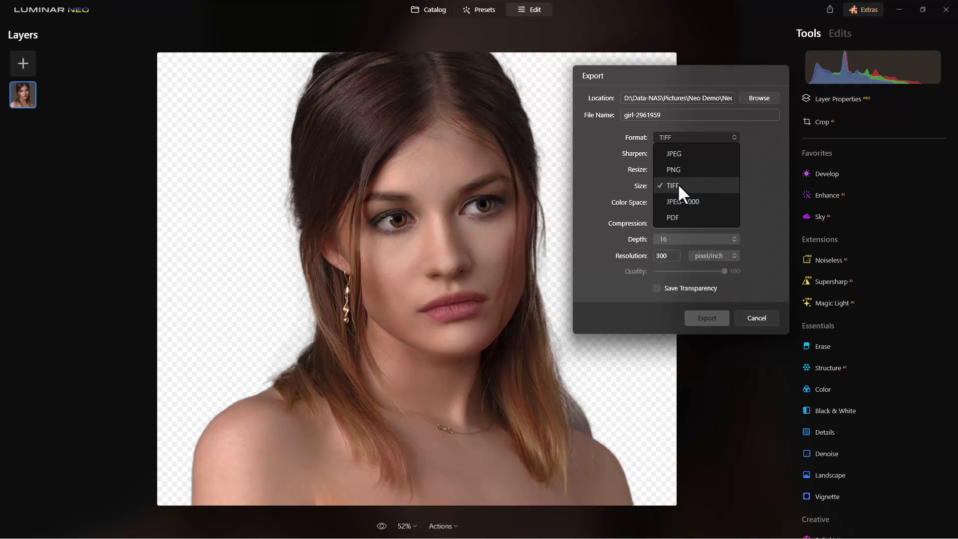
{"action": "left_click", "coordinate": [674, 169]}
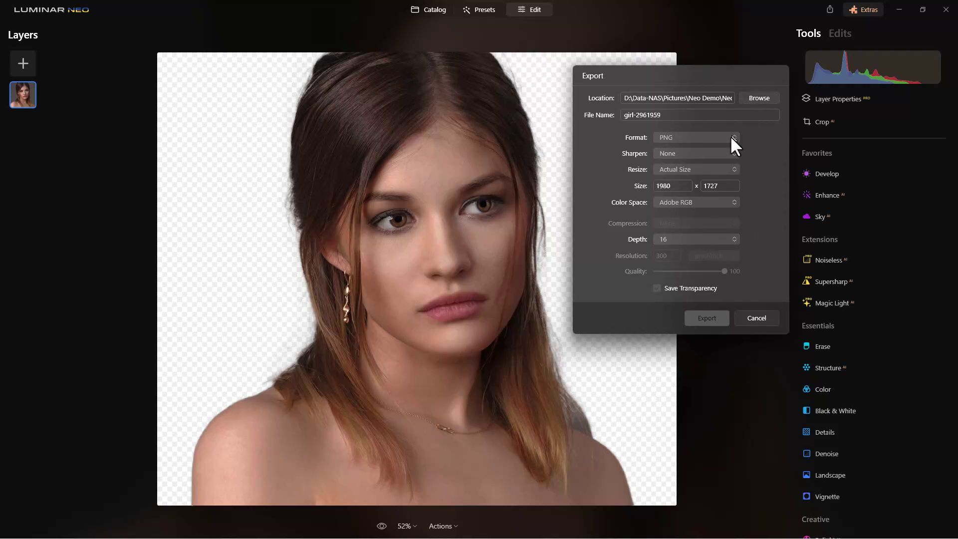
{"action": "left_click", "coordinate": [702, 317]}
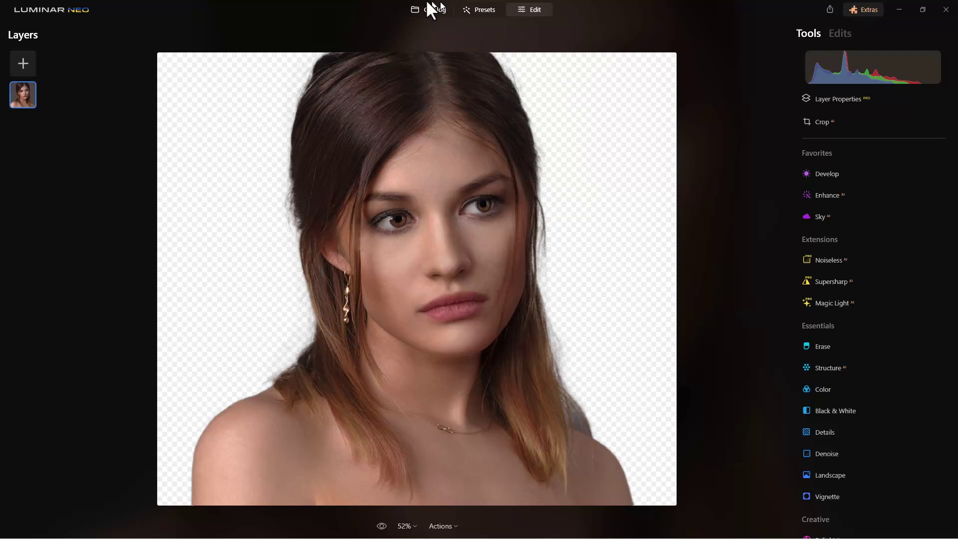
- Select the girl-2961959.png thumbnail in the Catalog and open it in Edit
{"action": "left_click", "coordinate": [430, 9]}
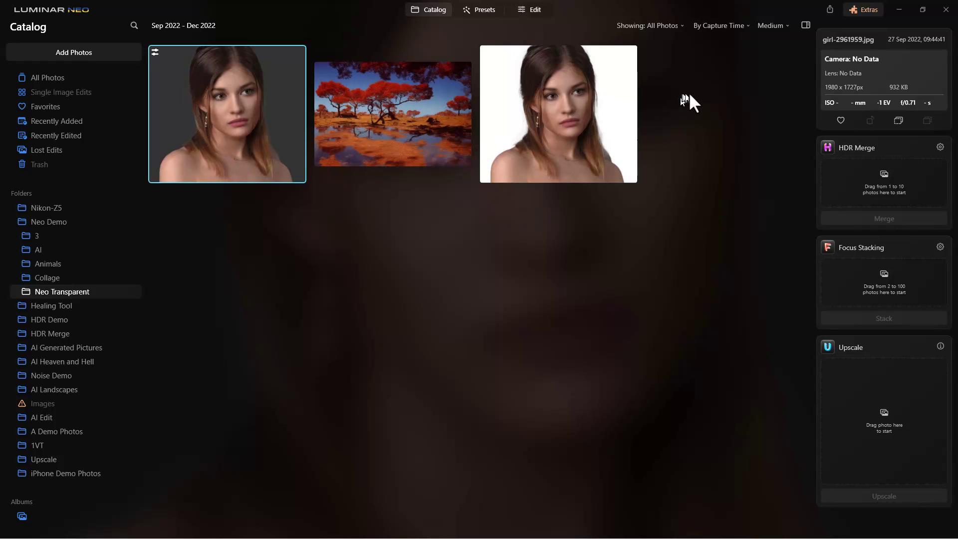
{"action": "left_click", "coordinate": [625, 103]}
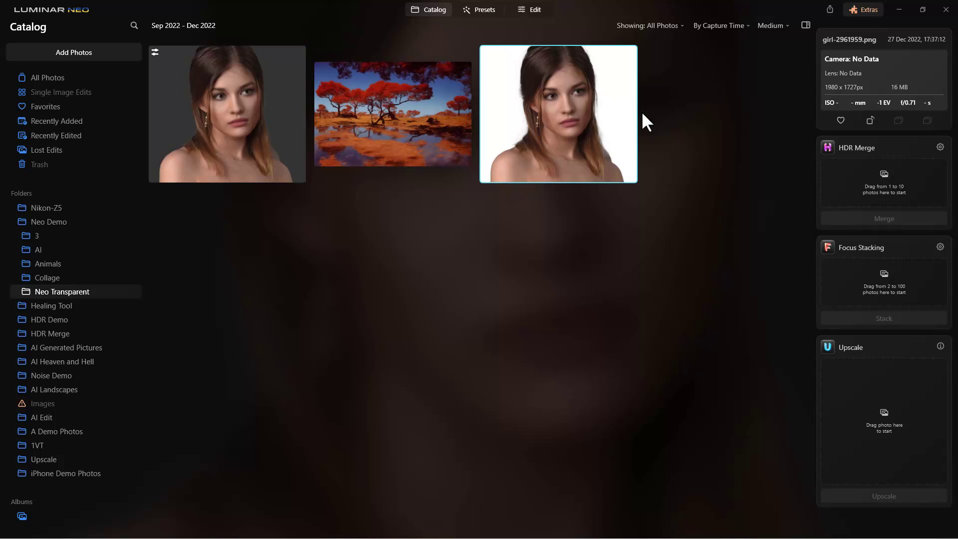
{"action": "left_click", "coordinate": [532, 9]}
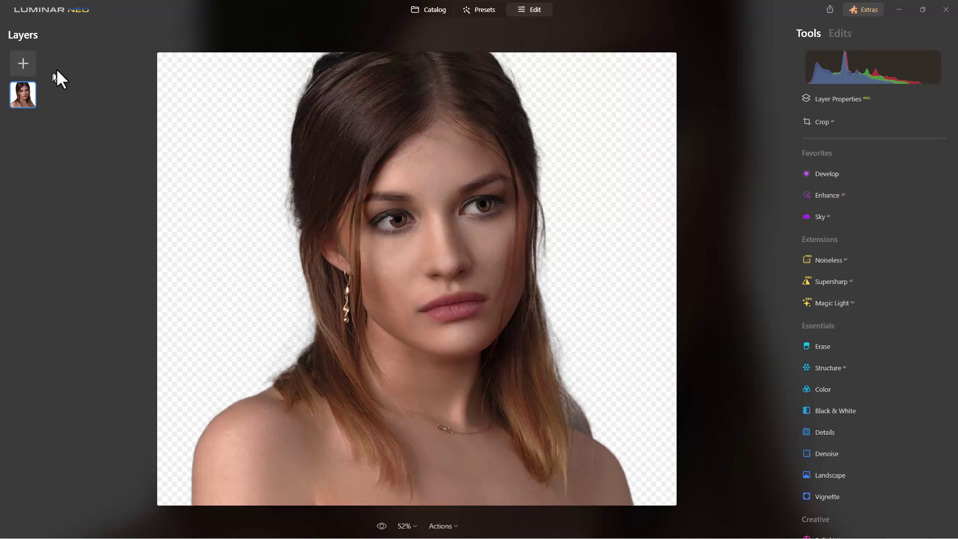
- Add the red-tree landscape from My Images as a new layer at 100 opacity
{"action": "left_click", "coordinate": [25, 60]}
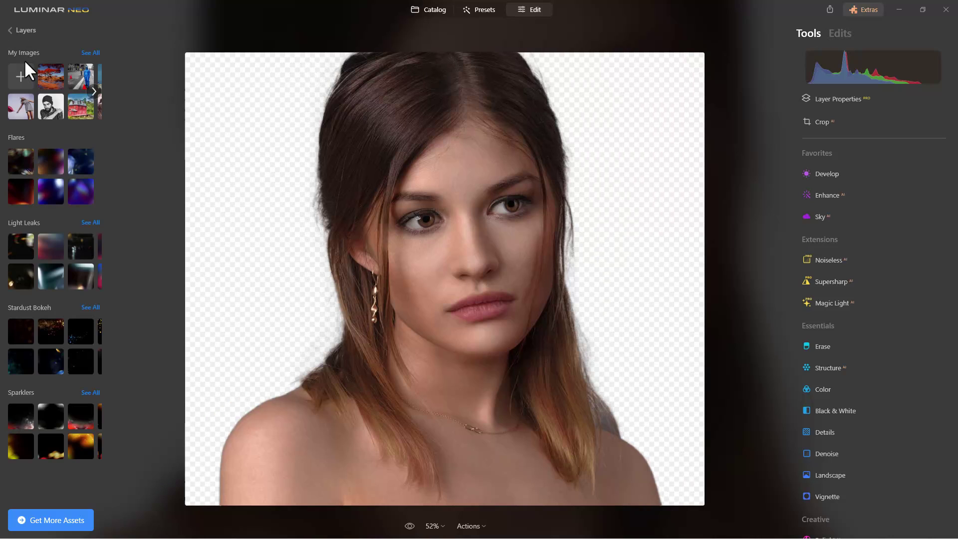
{"action": "left_click", "coordinate": [52, 72]}
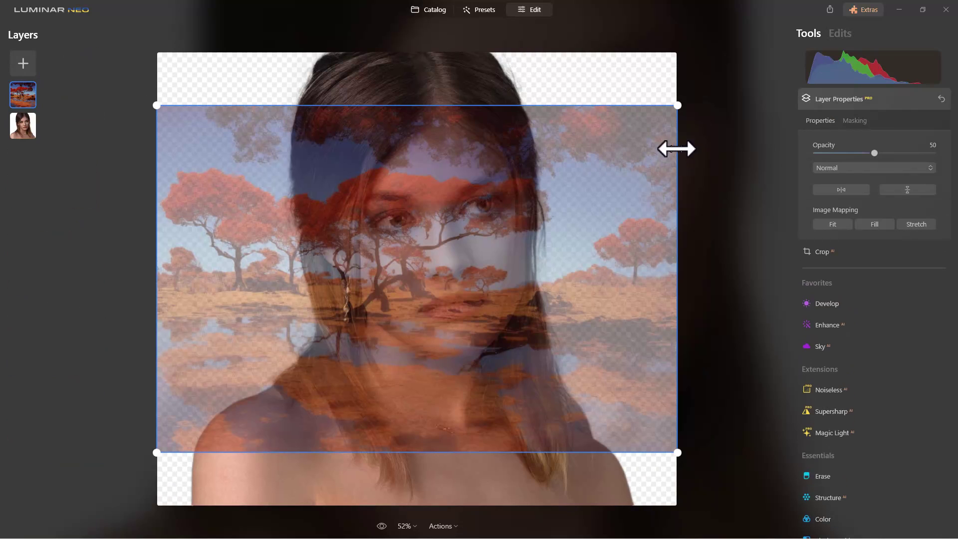
{"action": "left_click_drag", "start_coordinate": [874, 153], "coordinate": [931, 152]}
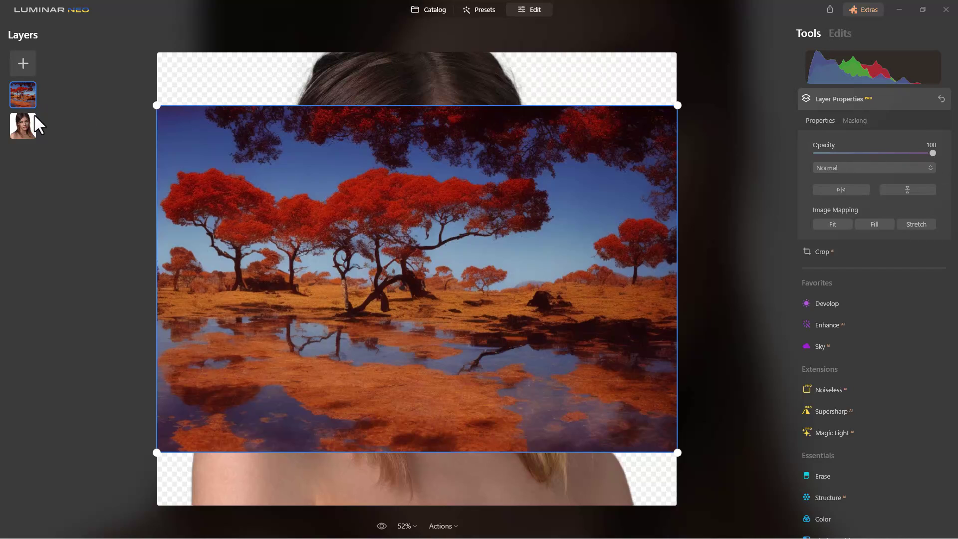
- Move the portrait layer above the landscape layer and keep it selected
{"action": "left_click_drag", "start_coordinate": [34, 114], "coordinate": [29, 96]}
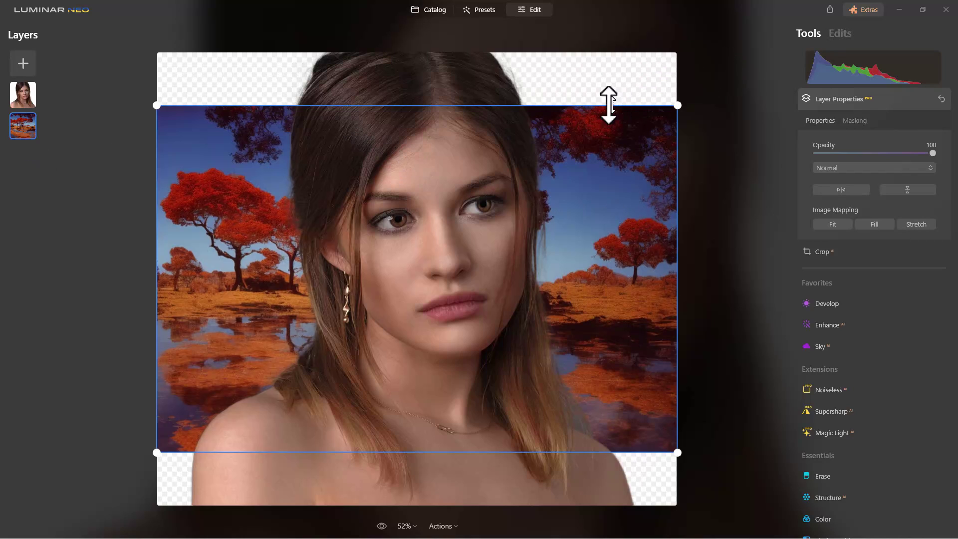
{"action": "left_click", "coordinate": [22, 90]}
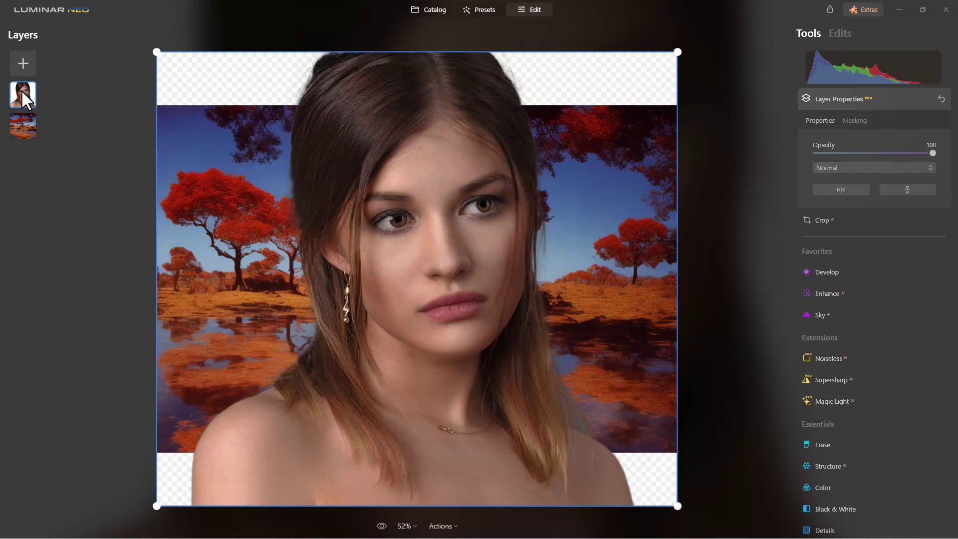
{"action": "left_click", "coordinate": [21, 122]}
{"action": "left_click", "coordinate": [23, 92]}
- Hide the original portrait layer, then load girl-2961959.png as a new top layer at 100 opacity
{"action": "right_click", "coordinate": [25, 90]}
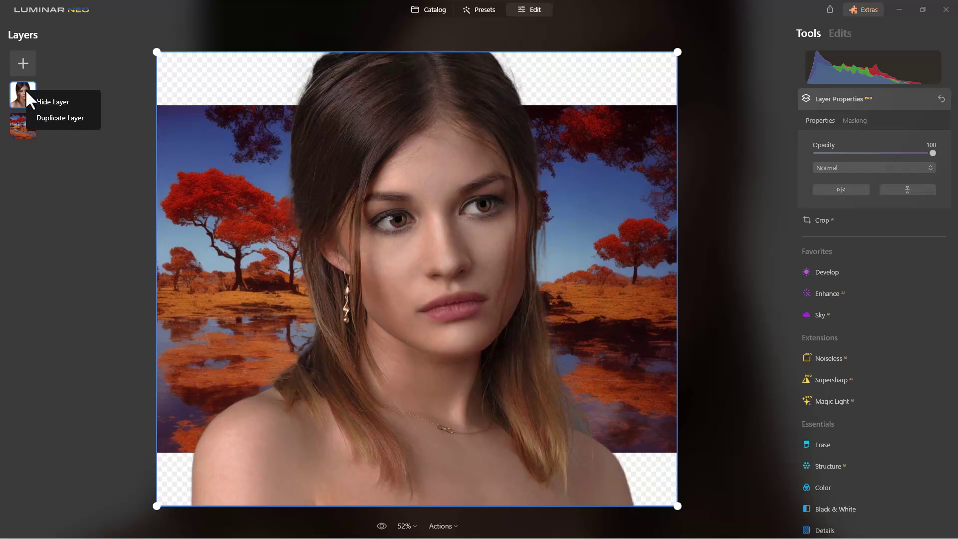
{"action": "left_click", "coordinate": [44, 102]}
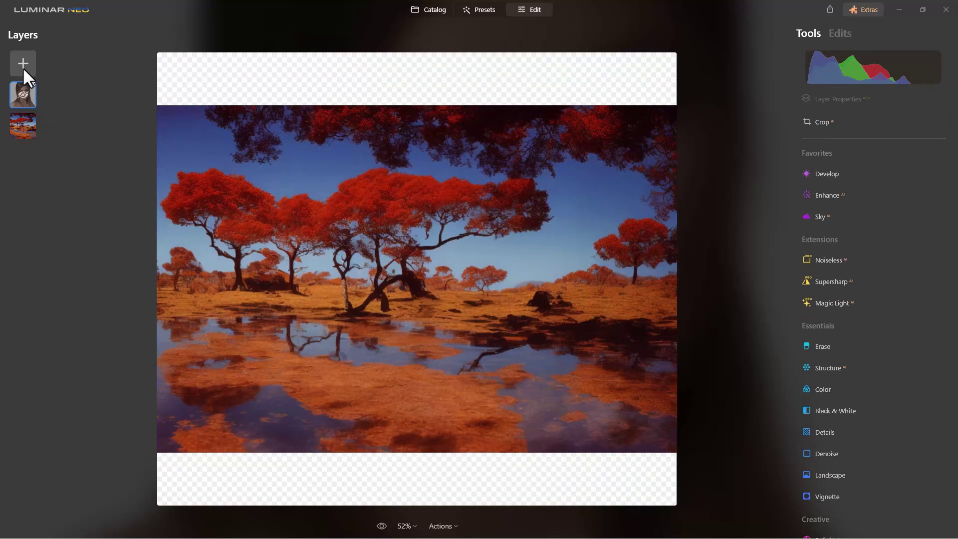
{"action": "left_click", "coordinate": [23, 66]}
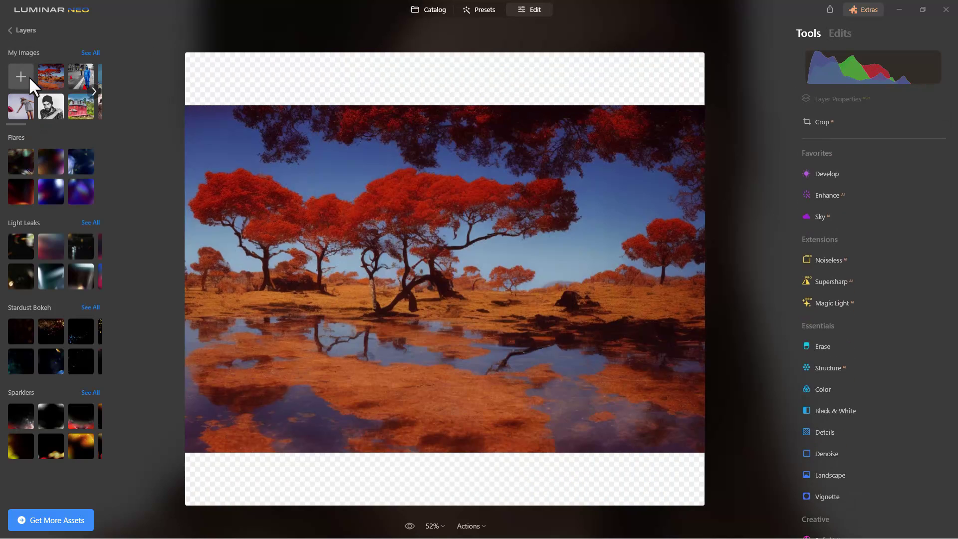
{"action": "left_click", "coordinate": [28, 77]}
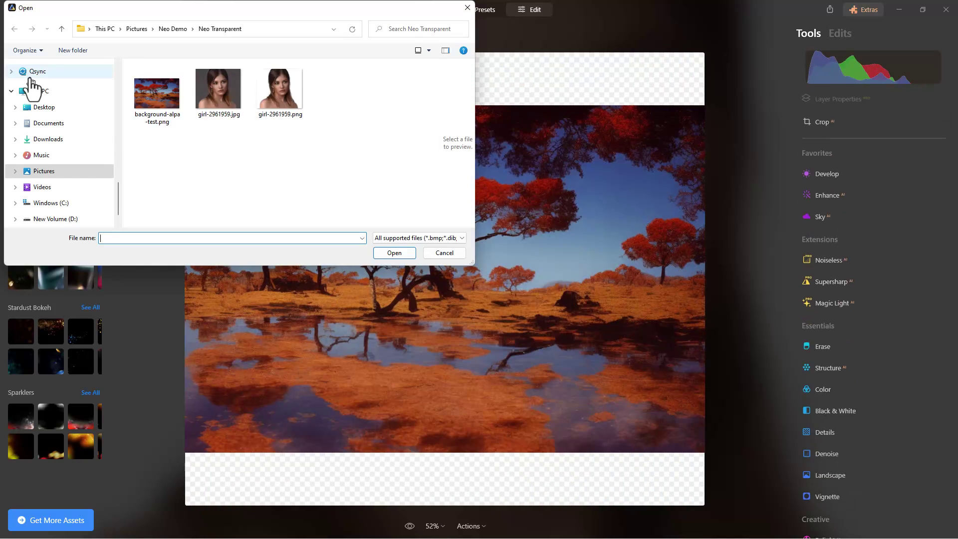
{"action": "double_click", "coordinate": [289, 88]}
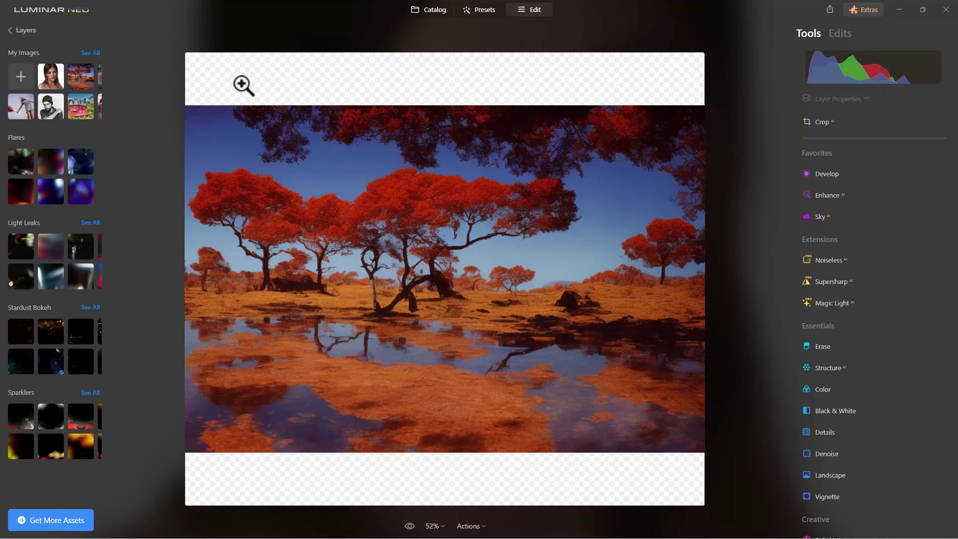
{"action": "left_click", "coordinate": [52, 75]}
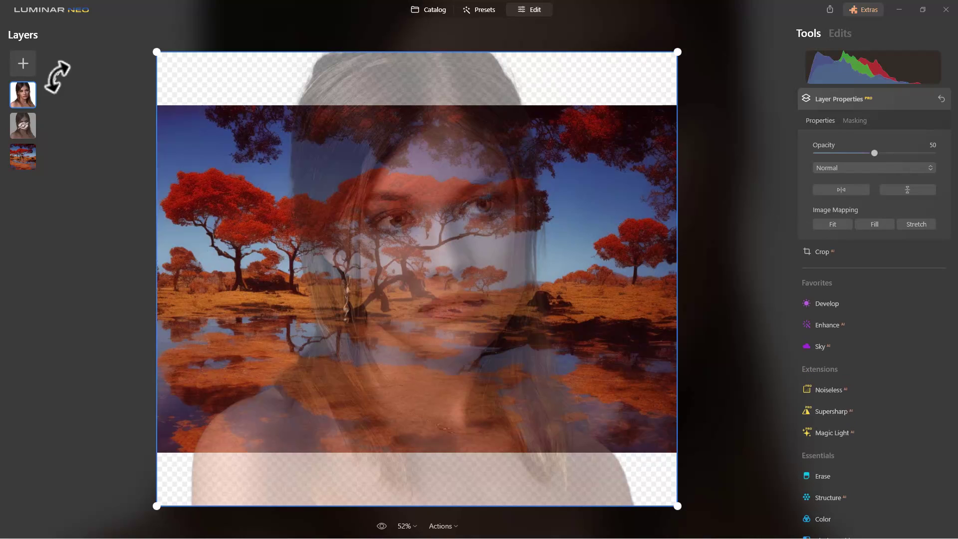
{"action": "left_click_drag", "start_coordinate": [875, 156], "coordinate": [957, 162]}
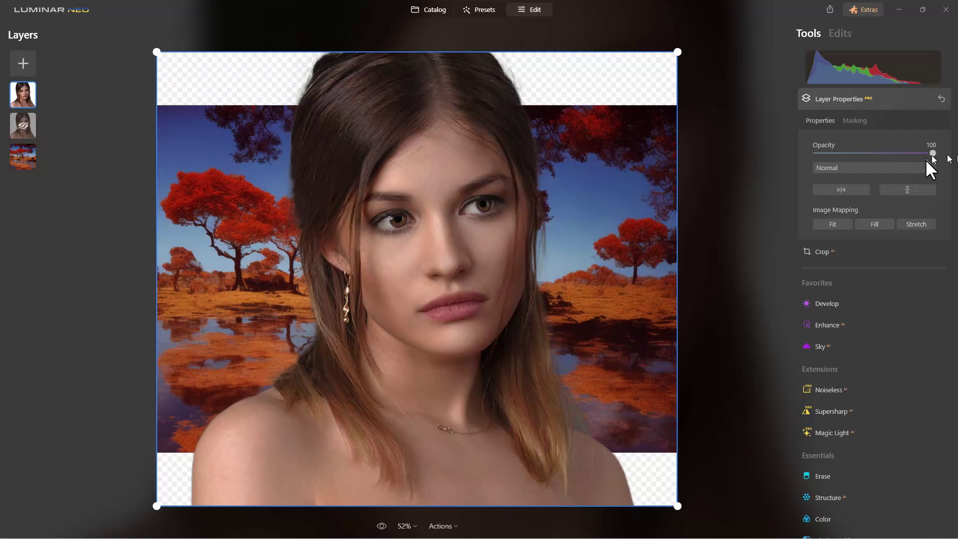